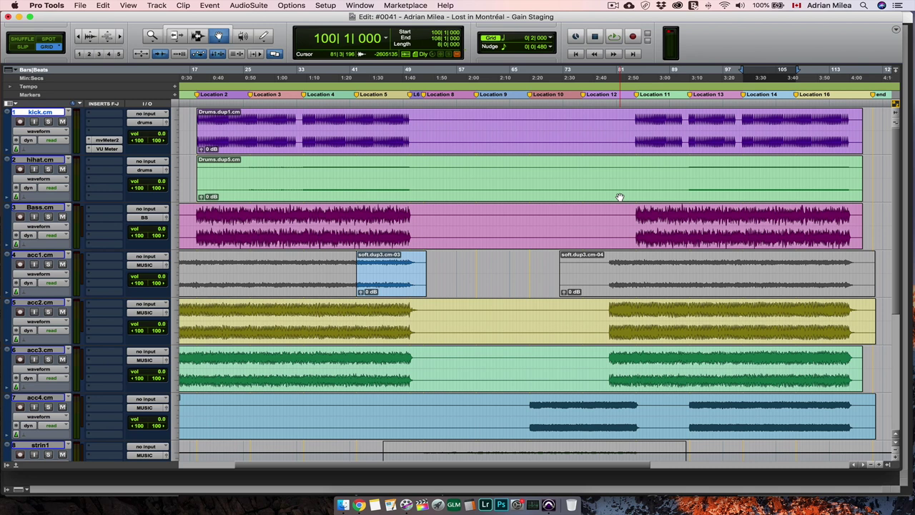
- Zoom the timeline in on the Location 14 section, between bars 100 and 108
key(super+bracketright)
key(super+bracketright)
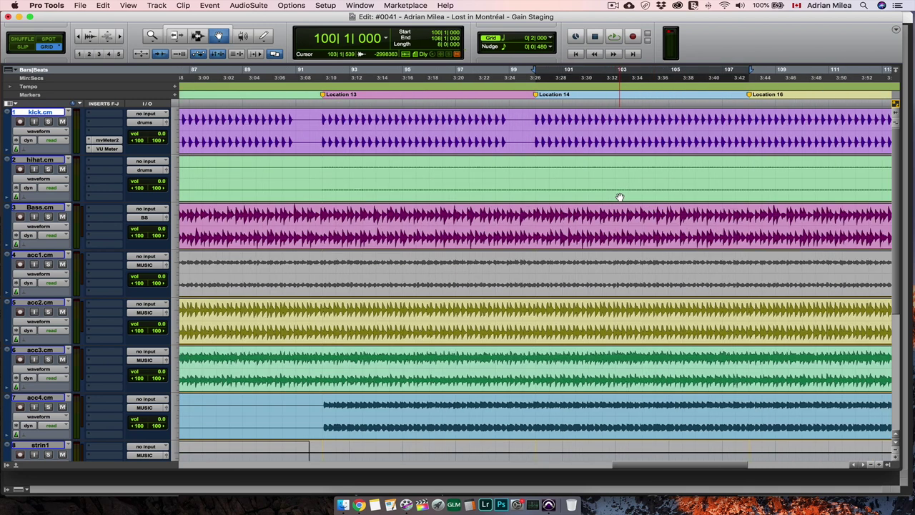
key(super+bracketright)
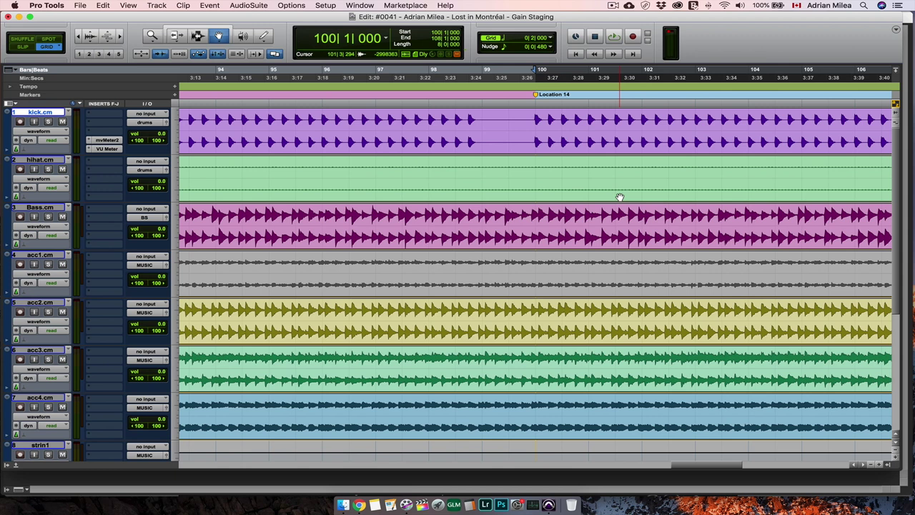
scroll(619, 197, right, 5)
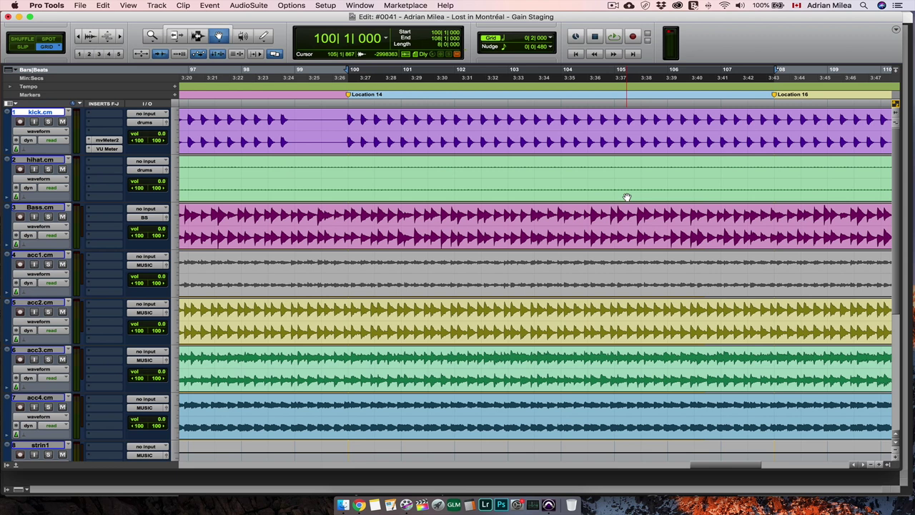
- Show the mixer, nudge the strin1 fader down and reset it to its default level
key(super+equal)
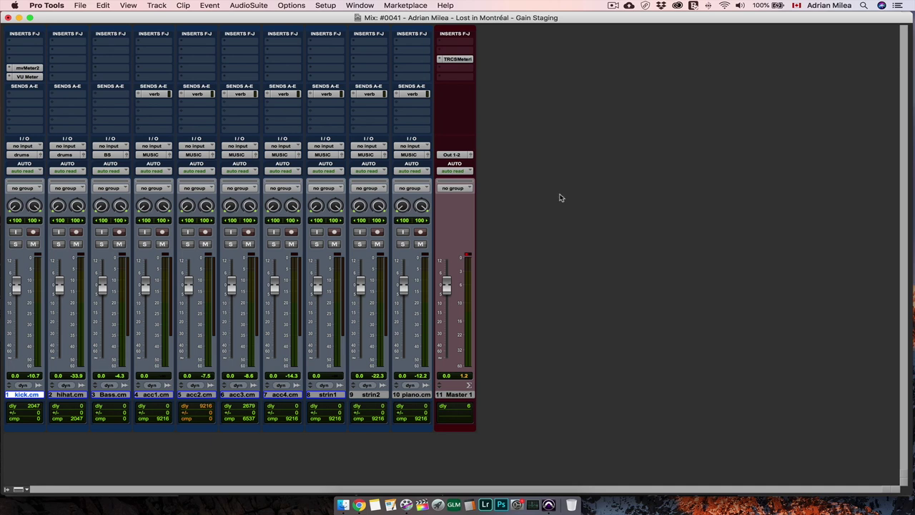
mouse_move(317, 286)
mouse_down()
mouse_move(317, 341)
mouse_move(319, 292)
mouse_up()
alt+click(317, 292)
- Open the VU Meter insert on the kick track, move it below the inserts, and switch to the kick's mvMeter2
click(28, 76)
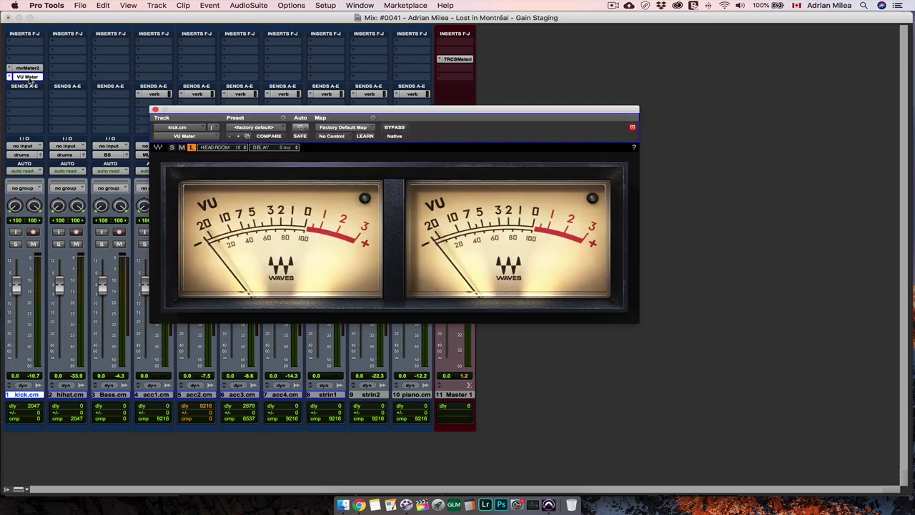
drag(207, 116, 254, 228)
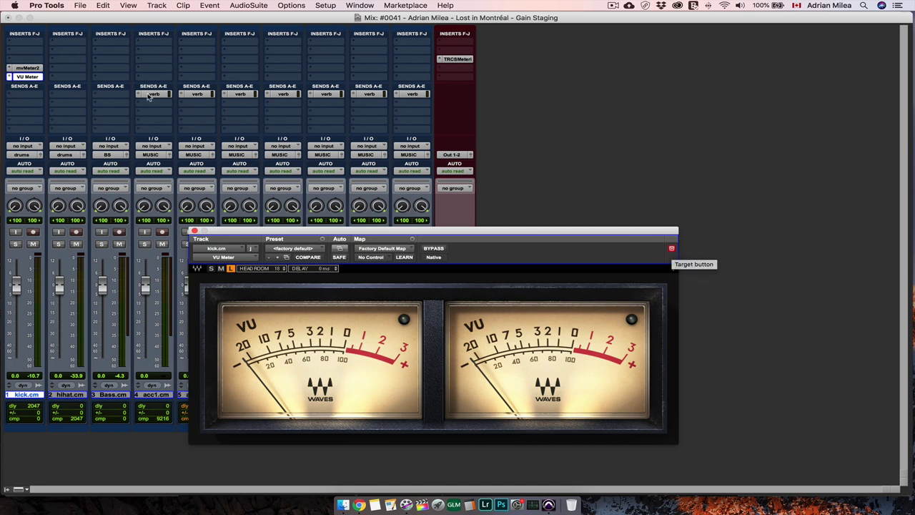
click(27, 68)
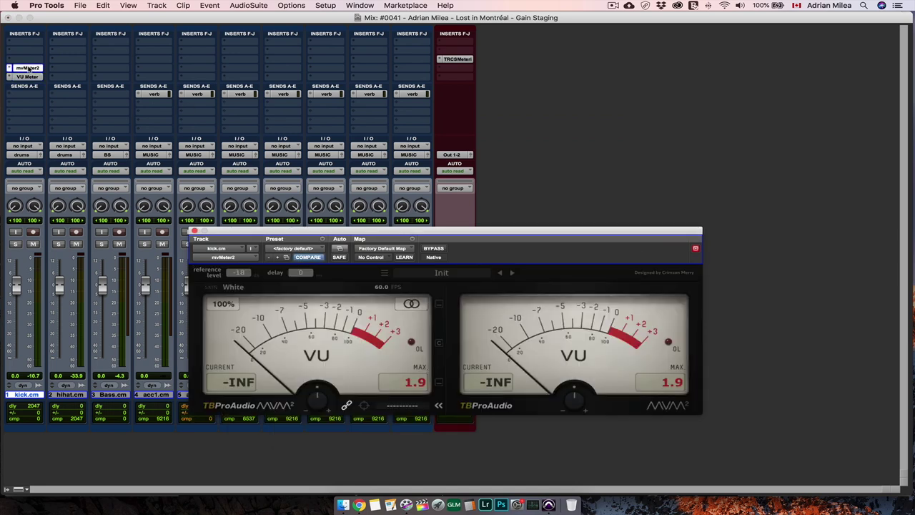
- Look at the mvMeter2 product page in Chrome and return to Pro Tools
click(359, 505)
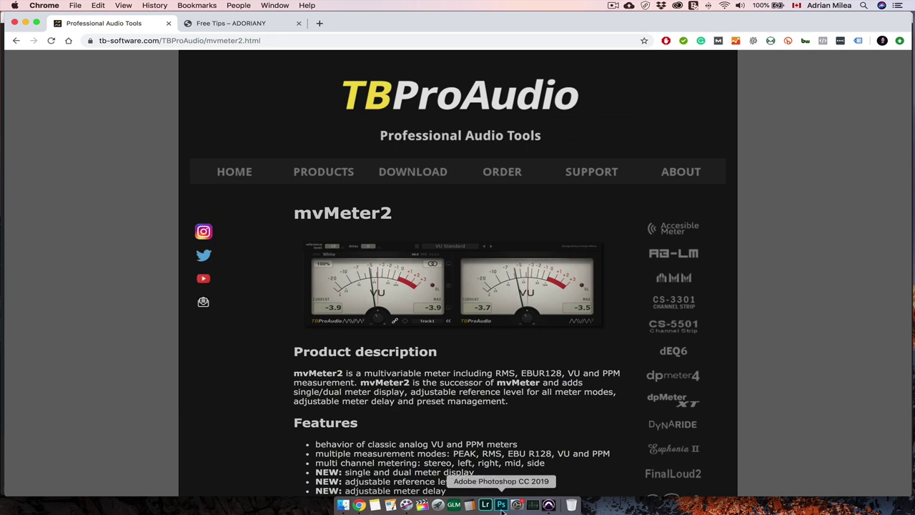
click(549, 505)
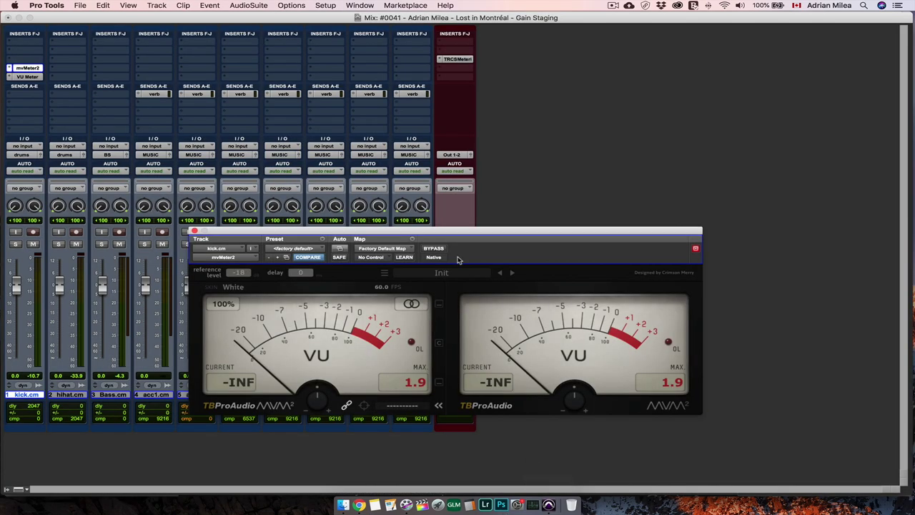
- Move the kick's mvMeter2 clear of the faders, play the section to read its level, and close the meter
drag(444, 238, 566, 55)
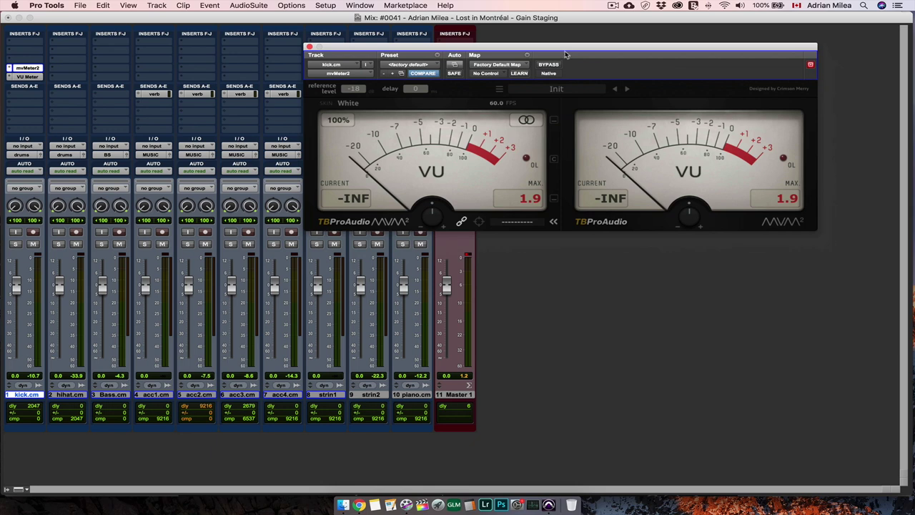
key(space)
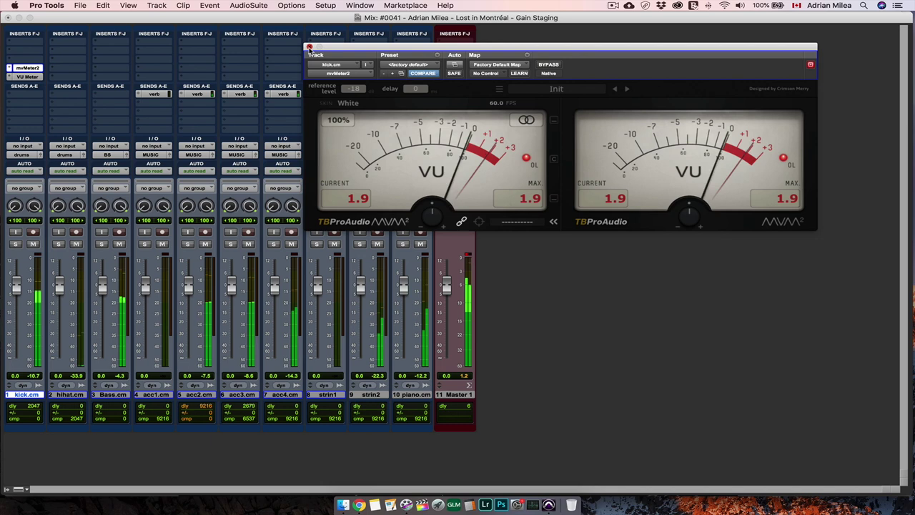
key(super+w)
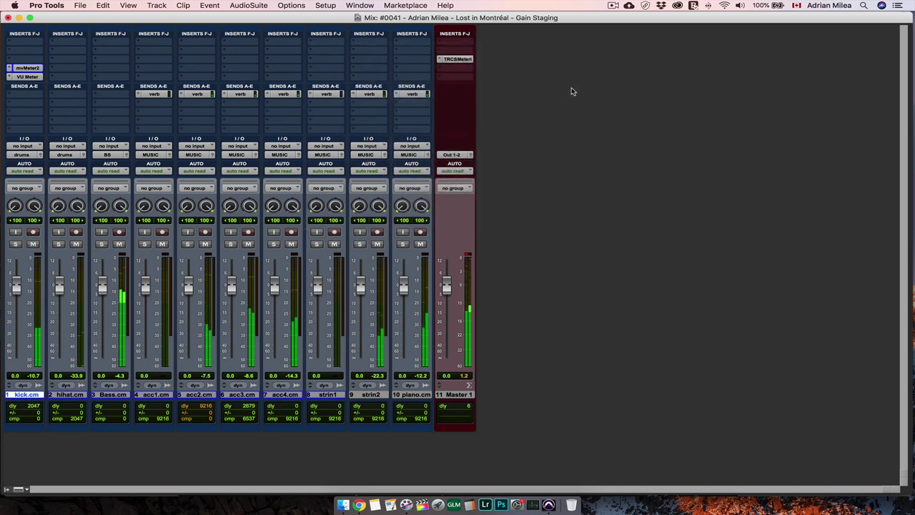
- In the Edit window, reopen the kick's mvMeter2 to check its level during playback, and stop
key(super+equal)
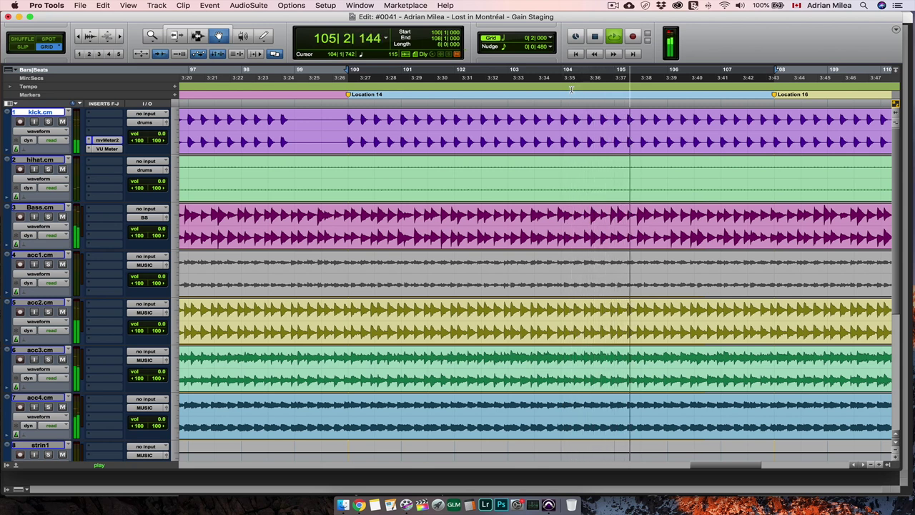
click(107, 140)
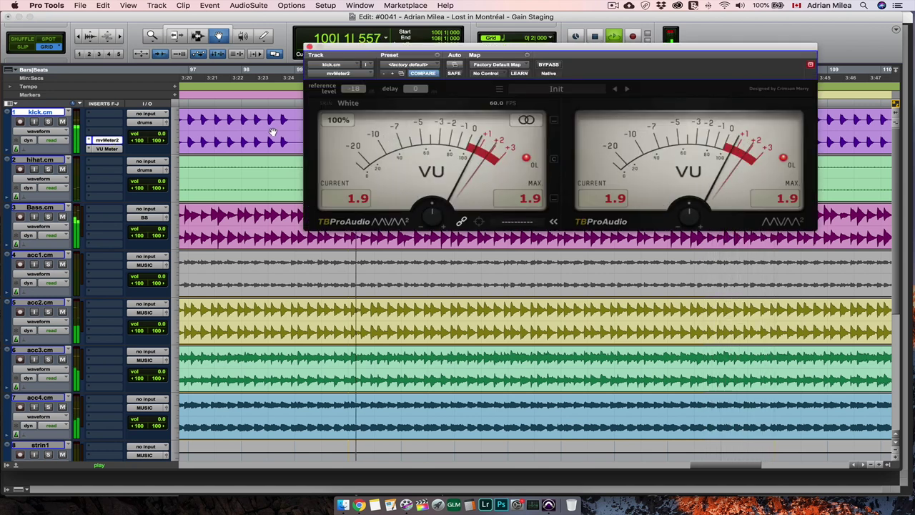
key(space)
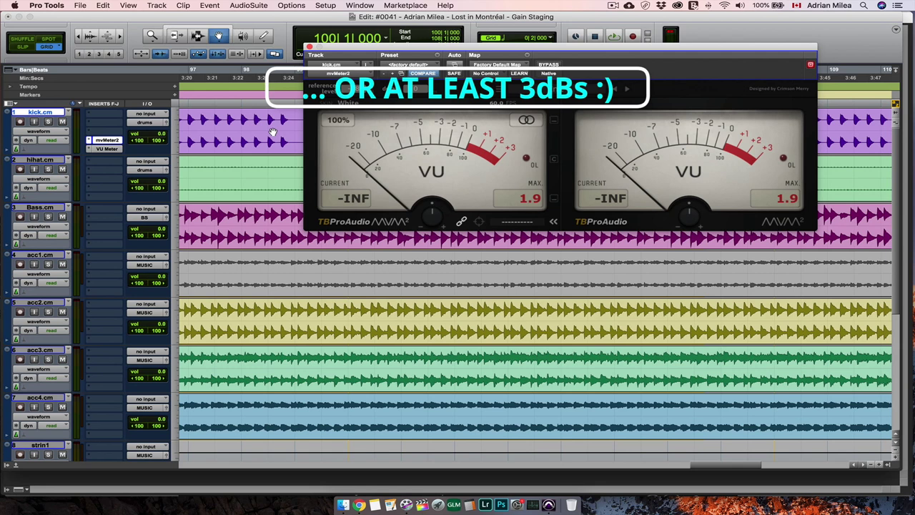
- Return to the Mix window and close the kick's mvMeter2 to examine the channel levels
key(super+equal)
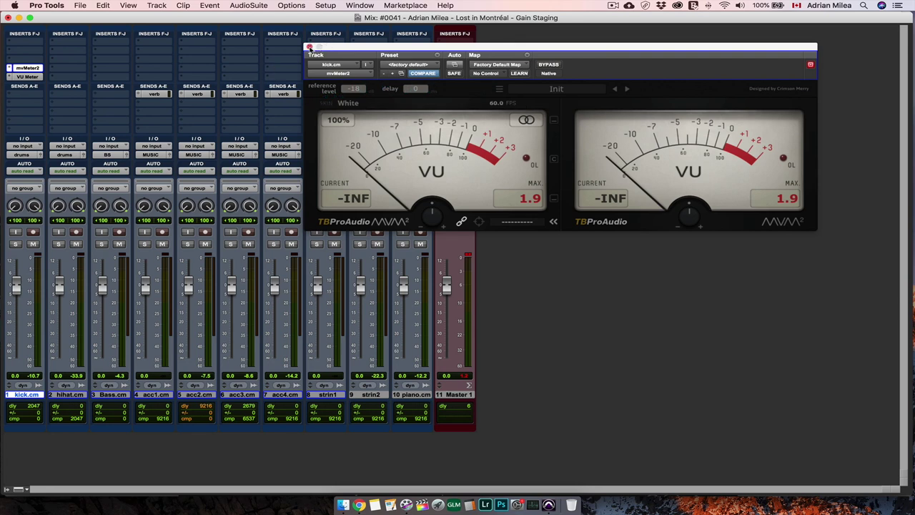
click(310, 47)
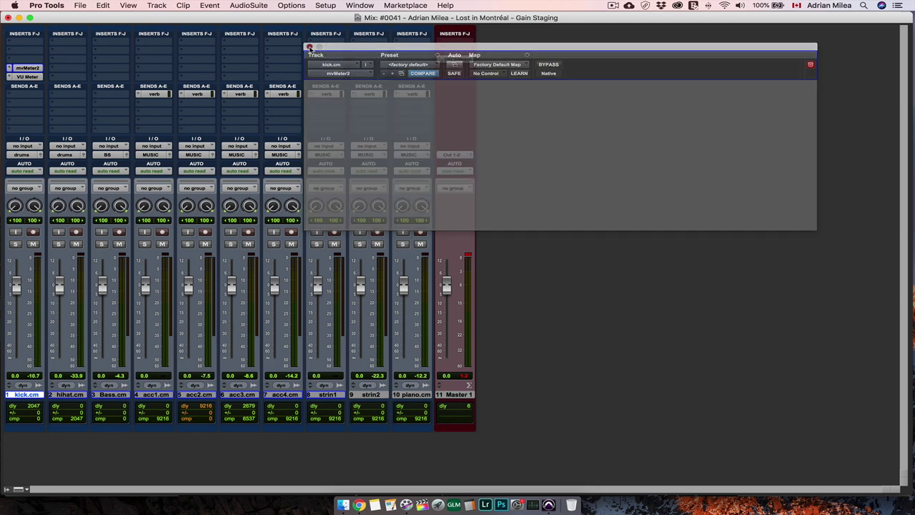
key(space)
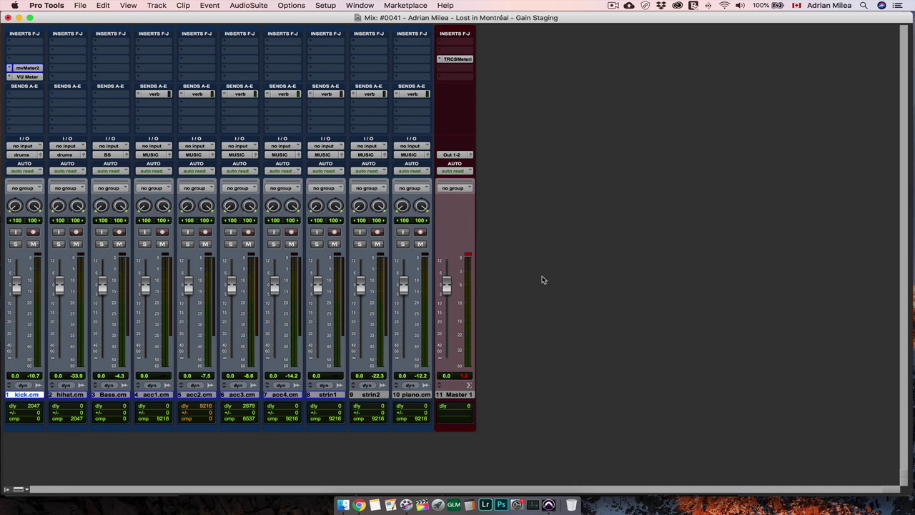
- In the Edit window, compare the kick's mvMeter2 and VU Meter one above the other, and close the VU Meter
key(super+equal)
click(107, 140)
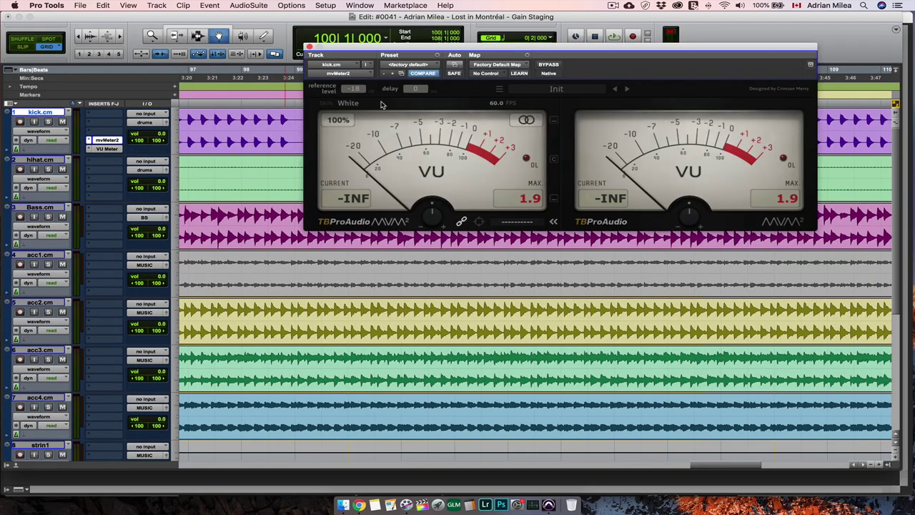
click(106, 149)
drag(508, 49, 517, 244)
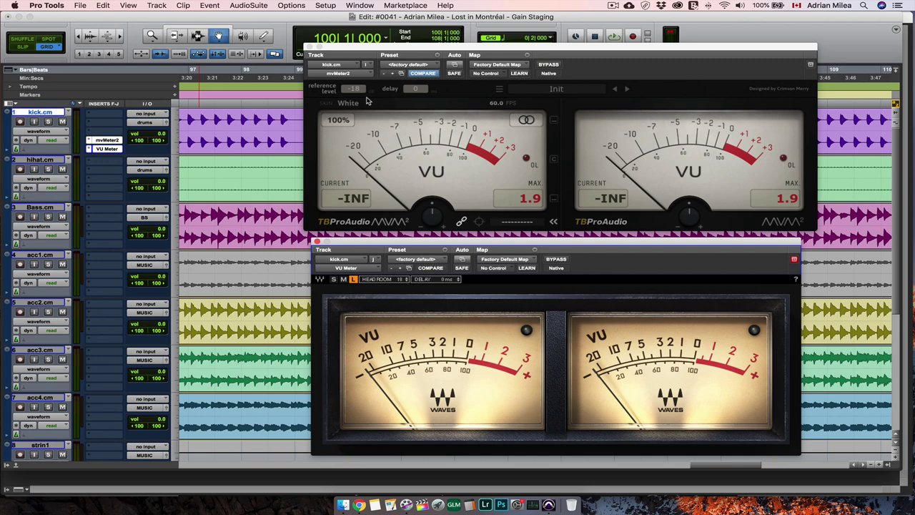
click(318, 242)
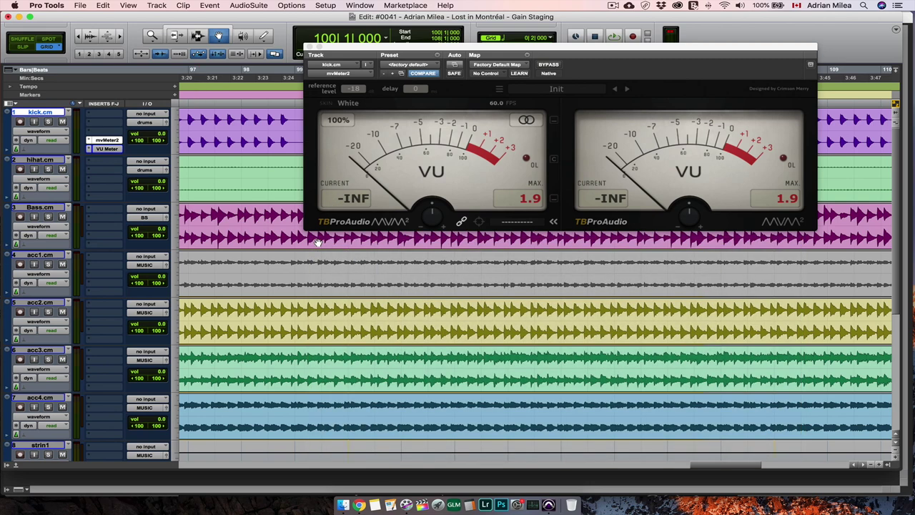
- Move mvMeter2 below the kick track and set the kick clip's gain to -2.8 dB while monitoring its level
drag(375, 47, 355, 178)
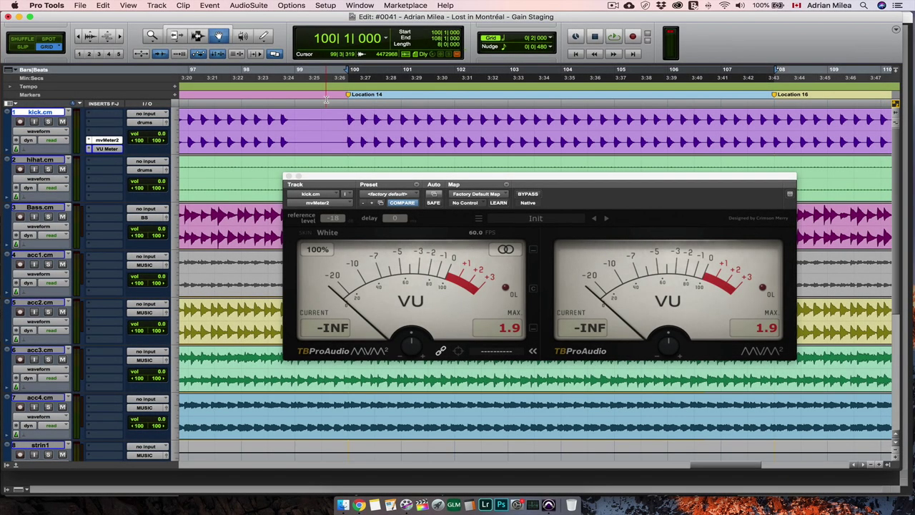
scroll(231, 124, left, 6)
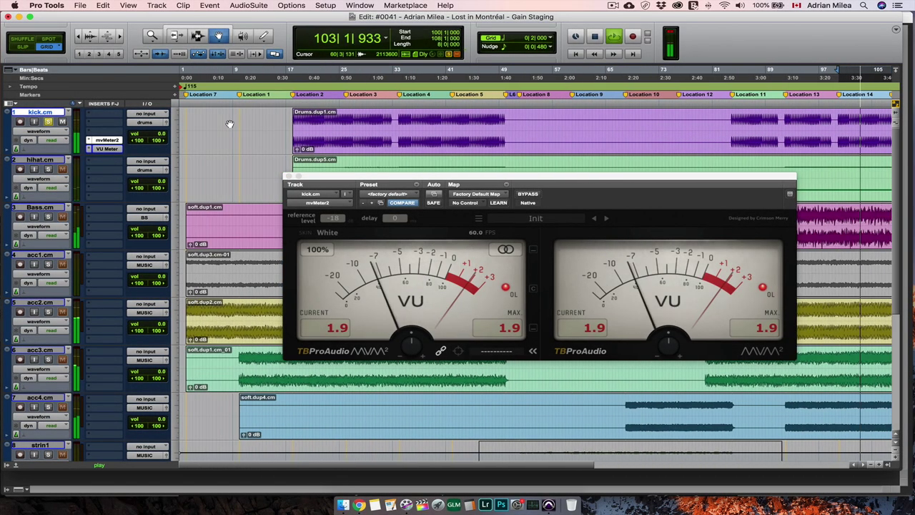
drag(298, 148, 297, 151)
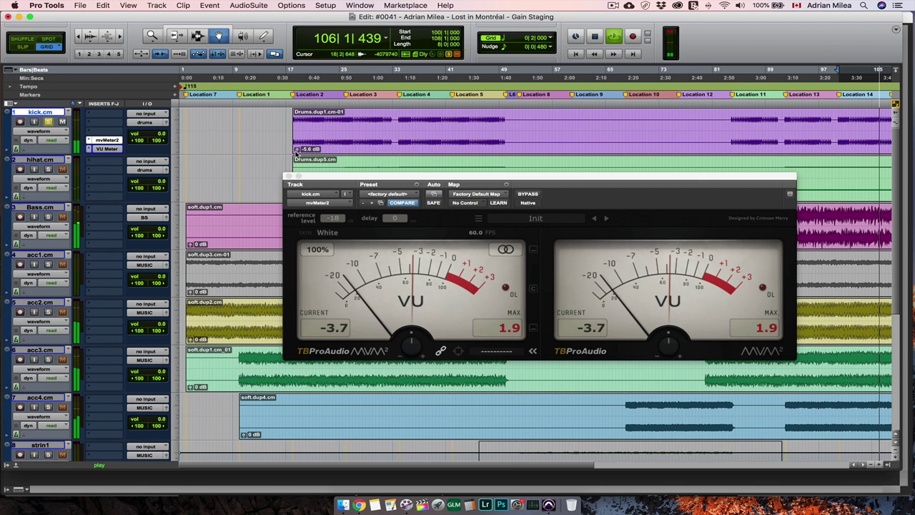
drag(297, 151, 300, 150)
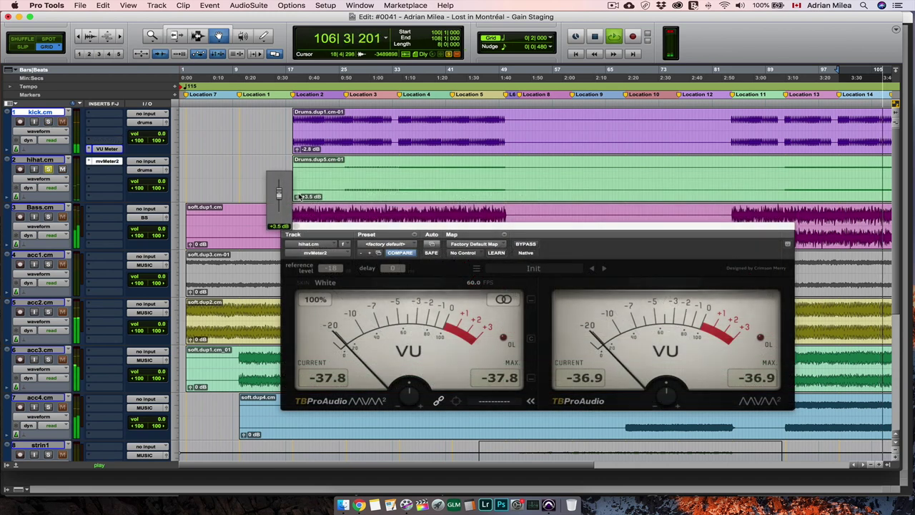
- Raise the hi-hat clip's gain to +8.6 dB, and readjust it with the kick soloed alongside
drag(299, 197, 299, 194)
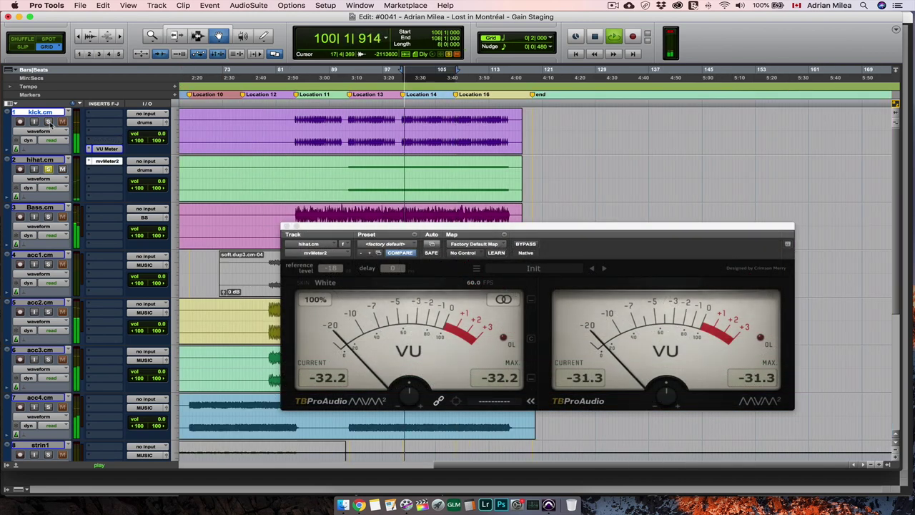
click(49, 121)
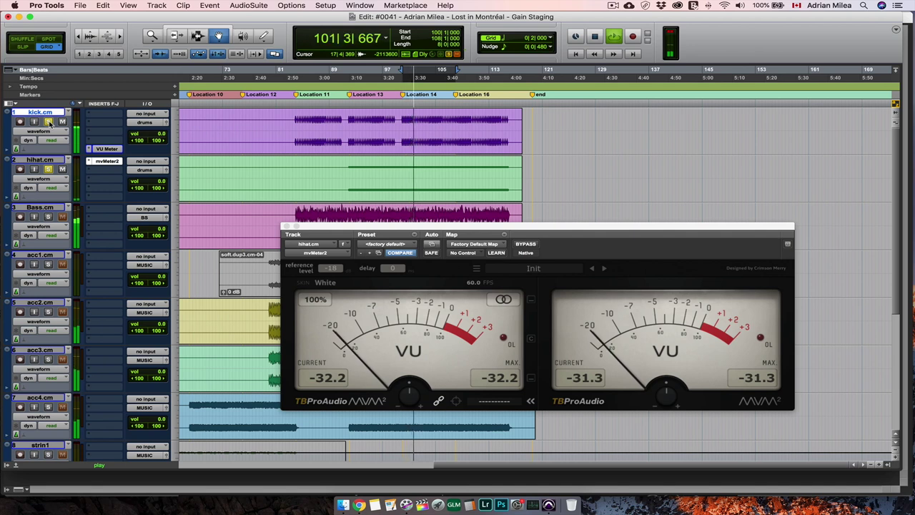
scroll(214, 164, left, 10)
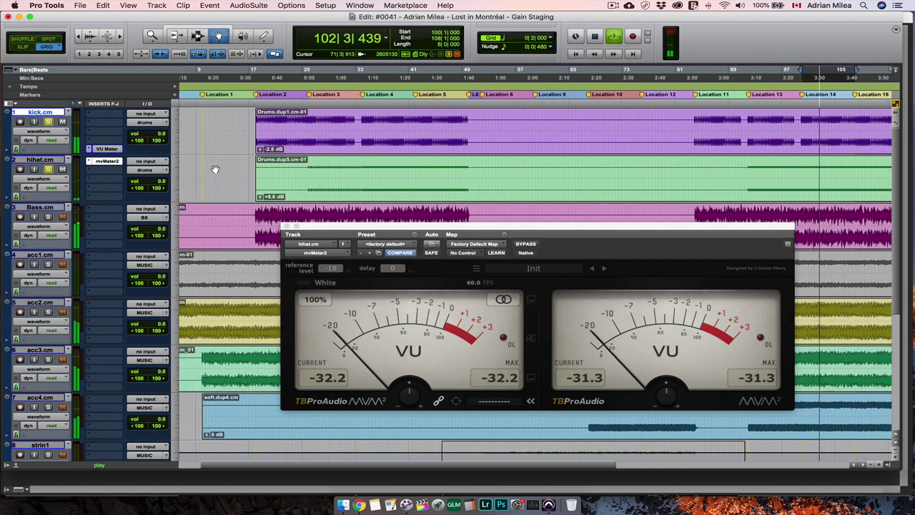
drag(255, 193, 261, 202)
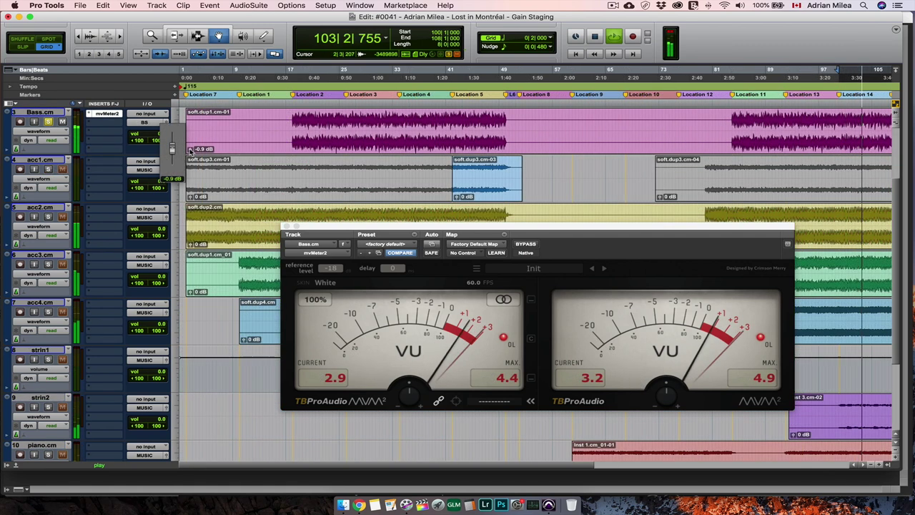
- Set the clip gain to -3.8 dB on the bass and +0.9 dB on acc2, using mvMeter2 as reference
drag(191, 149, 191, 149)
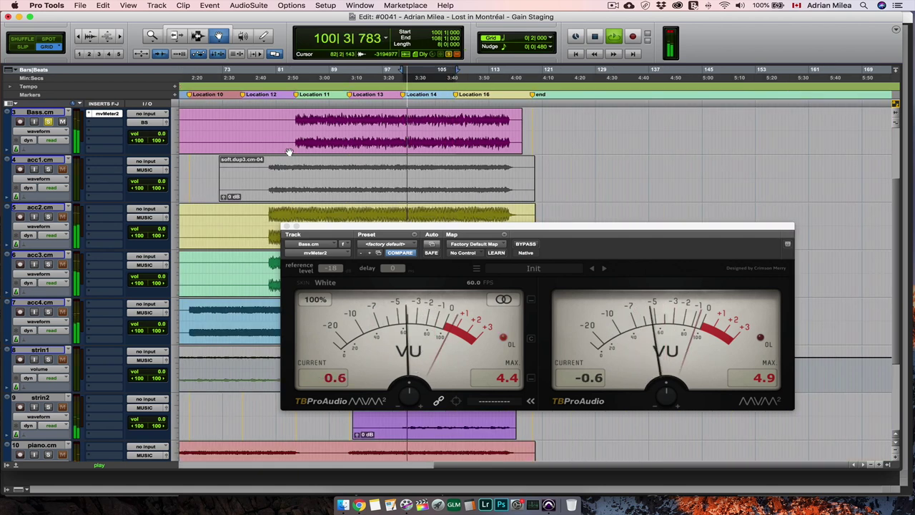
scroll(295, 154, left, 10)
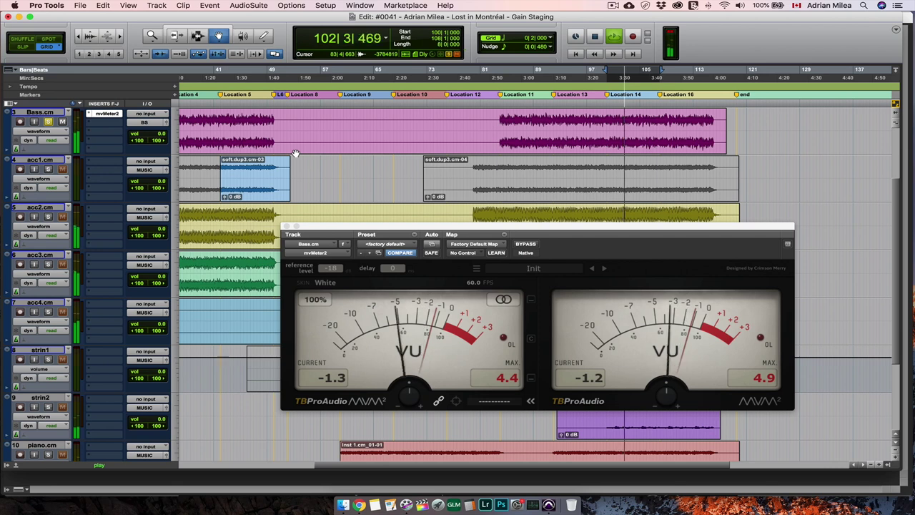
key(space)
drag(188, 246, 188, 247)
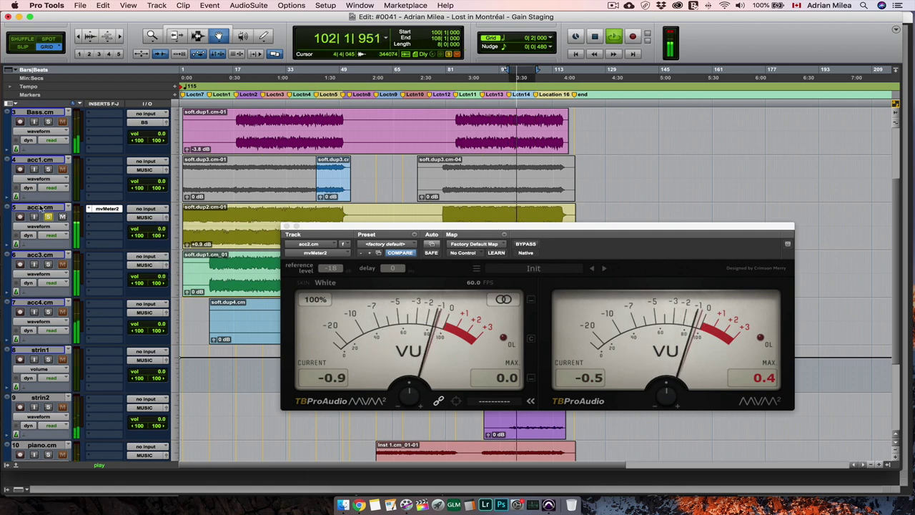
- Solo the acc3 track and move mvMeter2 from acc2 onto it to check its level
click(48, 264)
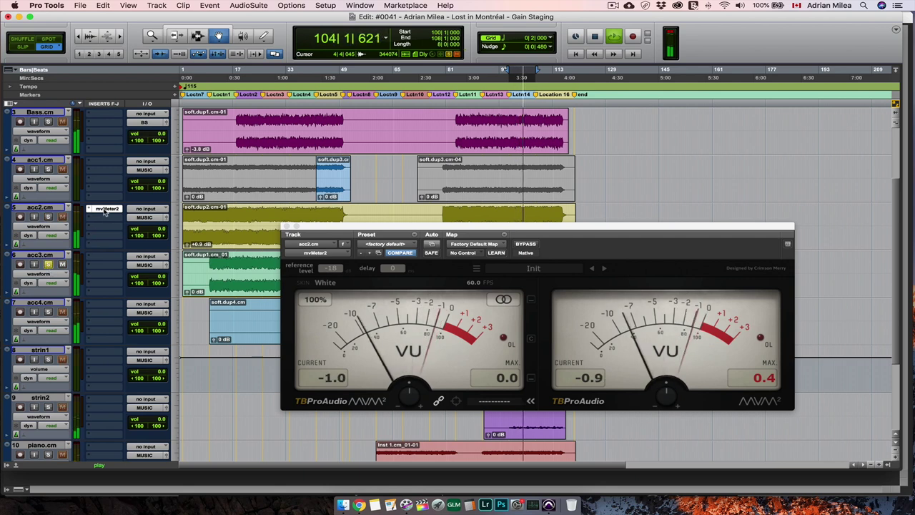
drag(105, 211, 129, 257)
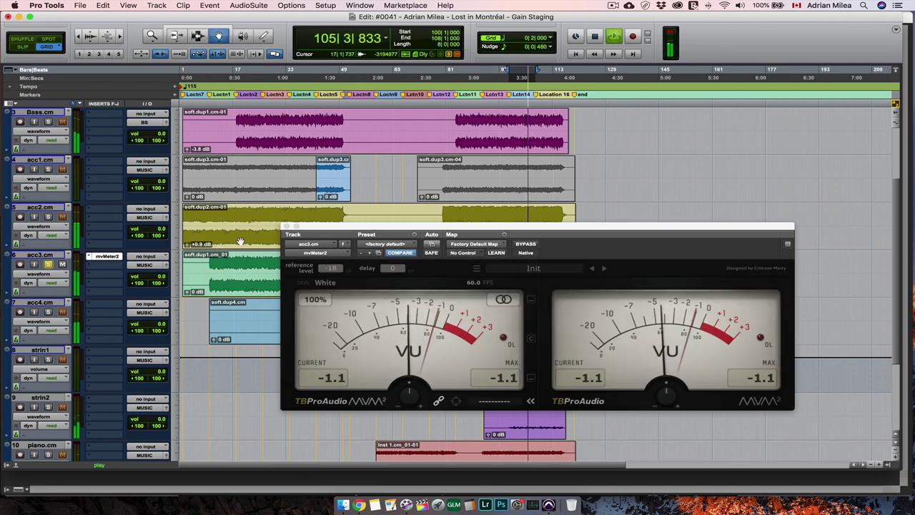
scroll(242, 218, down, 3)
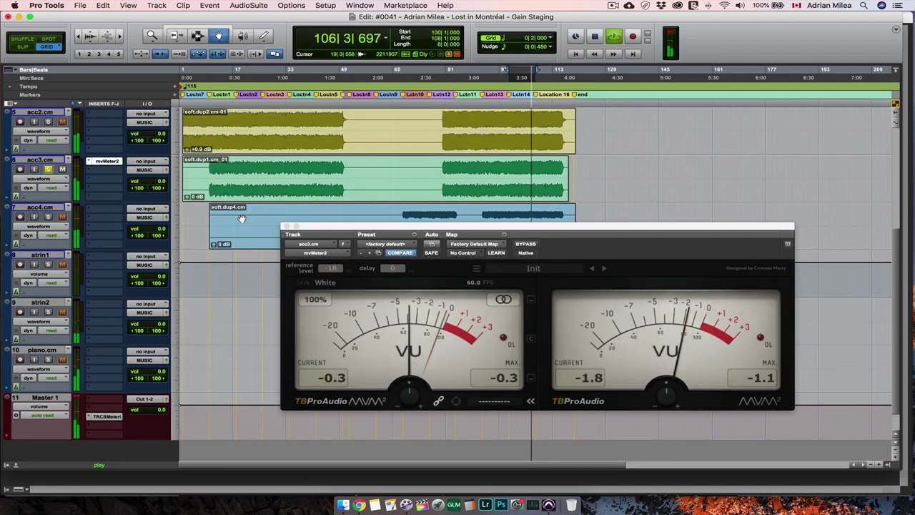
- Set the clip gain to -1.8 dB on acc3 and +1.7 dB on acc4, checking each soloed track with mvMeter2
scroll(242, 219, down, 1)
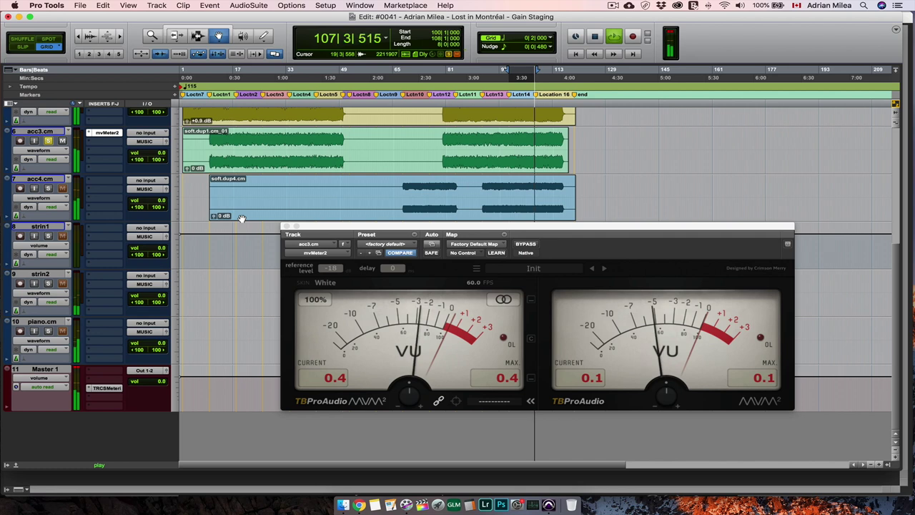
drag(190, 170, 189, 170)
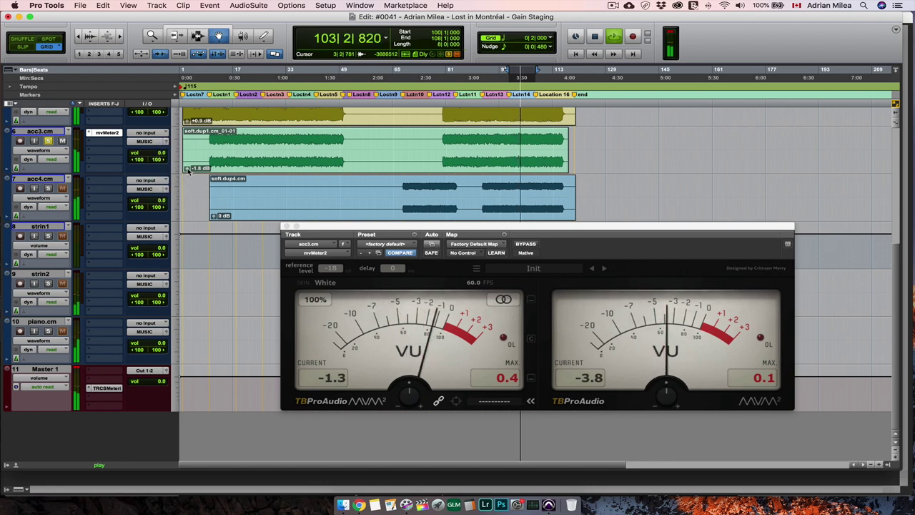
drag(213, 216, 213, 216)
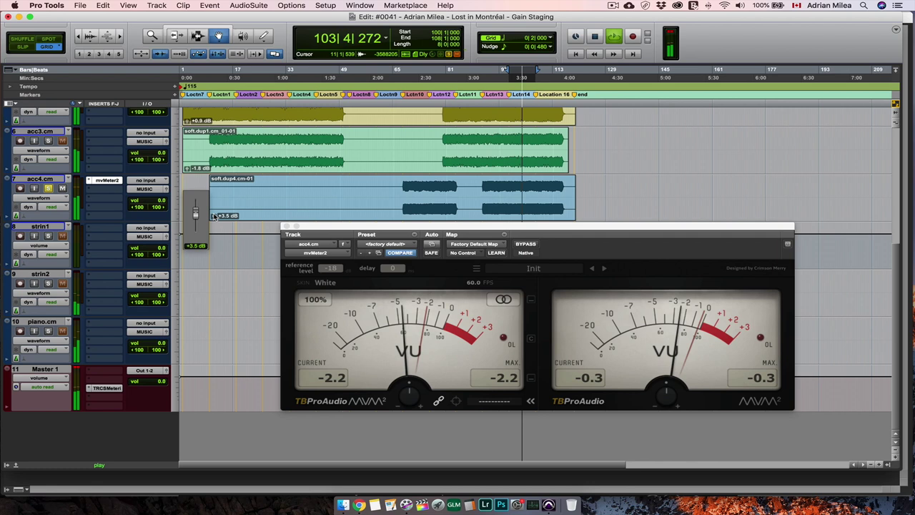
drag(213, 216, 214, 220)
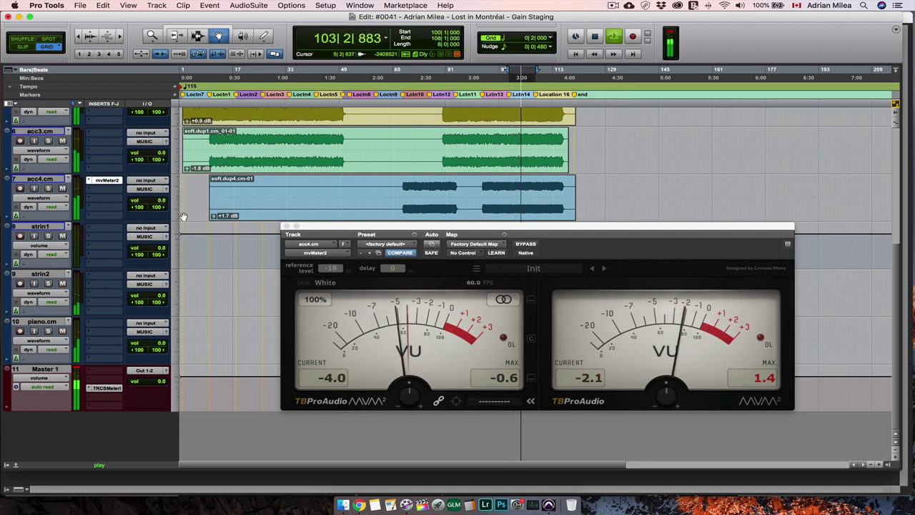
- Uncover the strin2 clip by repositioning the meter window, then solo strin2 and move mvMeter2 from acc4 onto it
drag(378, 229, 301, 48)
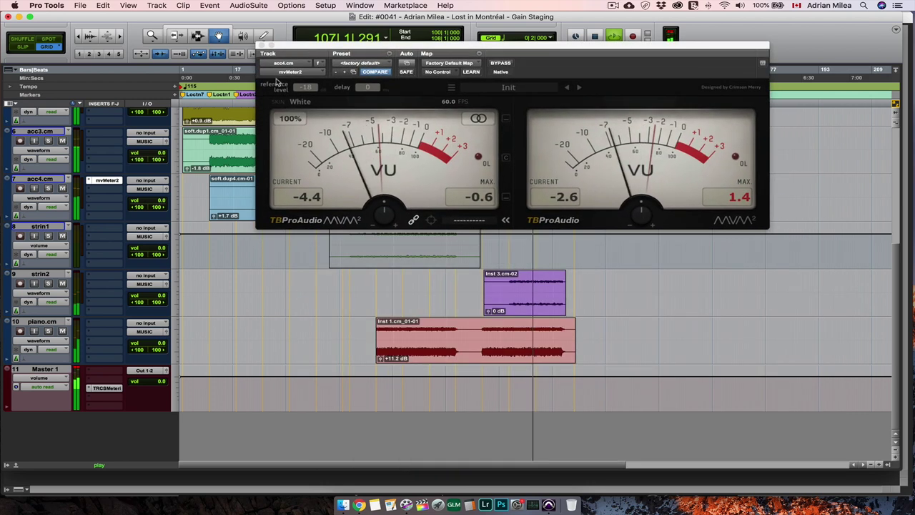
click(49, 284)
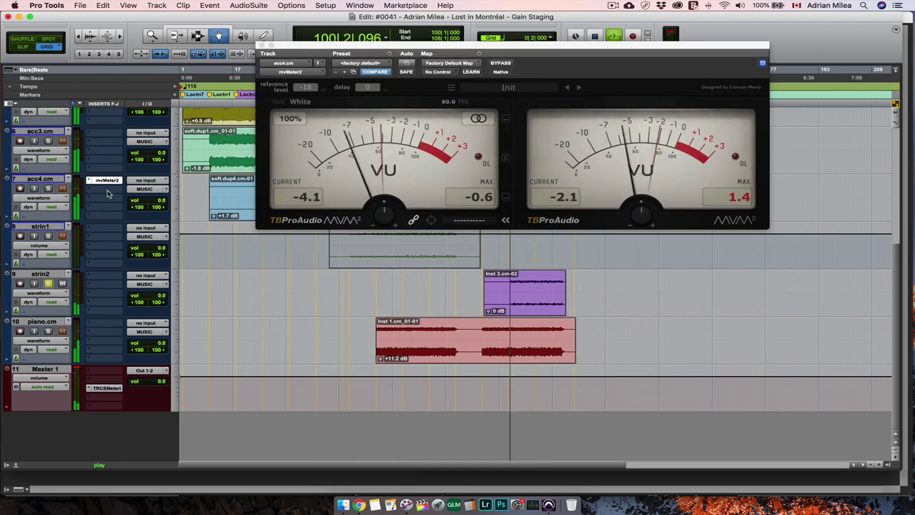
drag(109, 277, 109, 277)
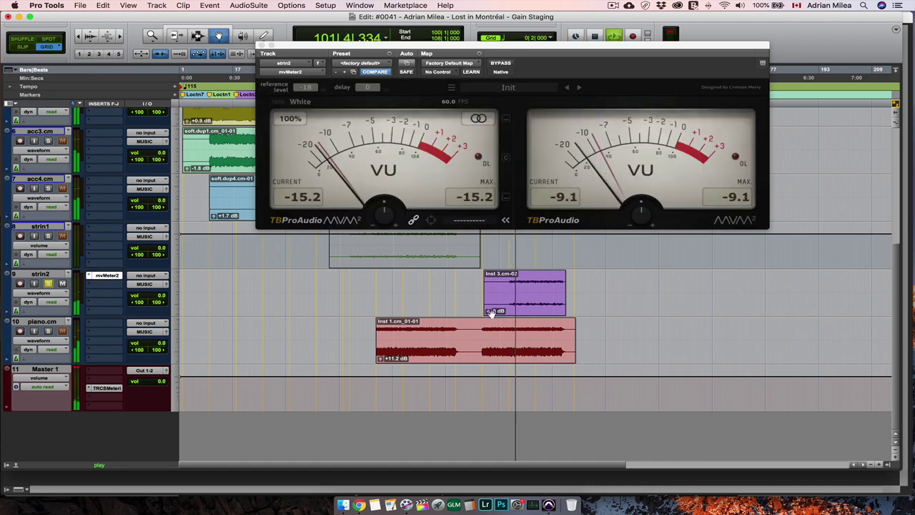
- Raise the strin2 clip's gain, unsolo the track, and fine-tune the gain to +6.0 dB against the meter
drag(488, 310, 490, 307)
click(51, 284)
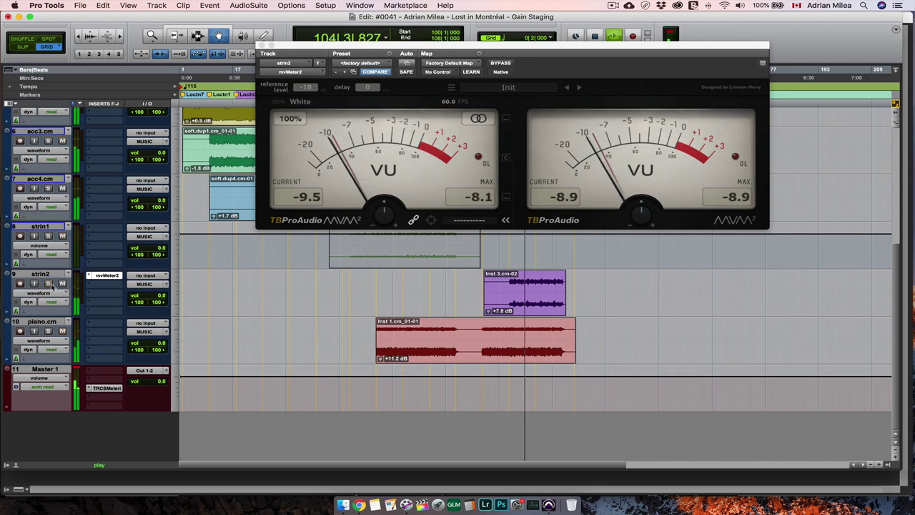
drag(489, 312, 489, 311)
drag(489, 311, 491, 313)
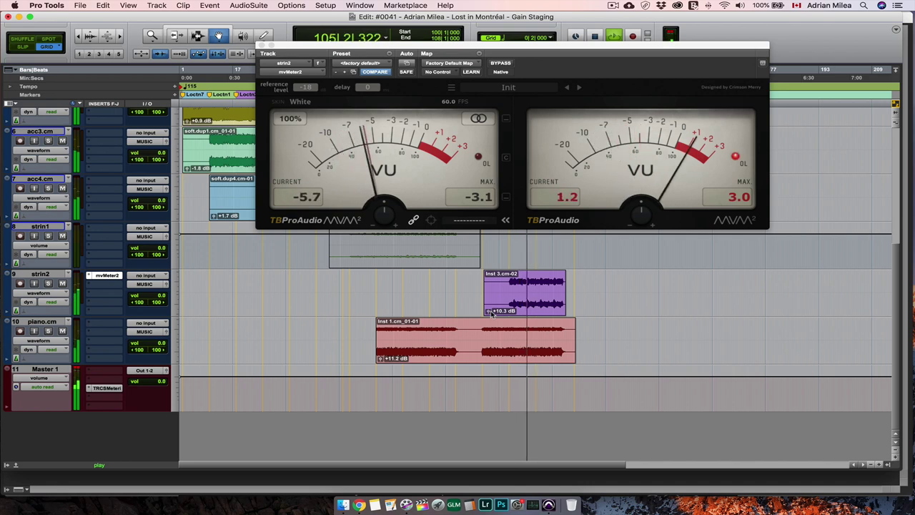
drag(491, 313, 491, 317)
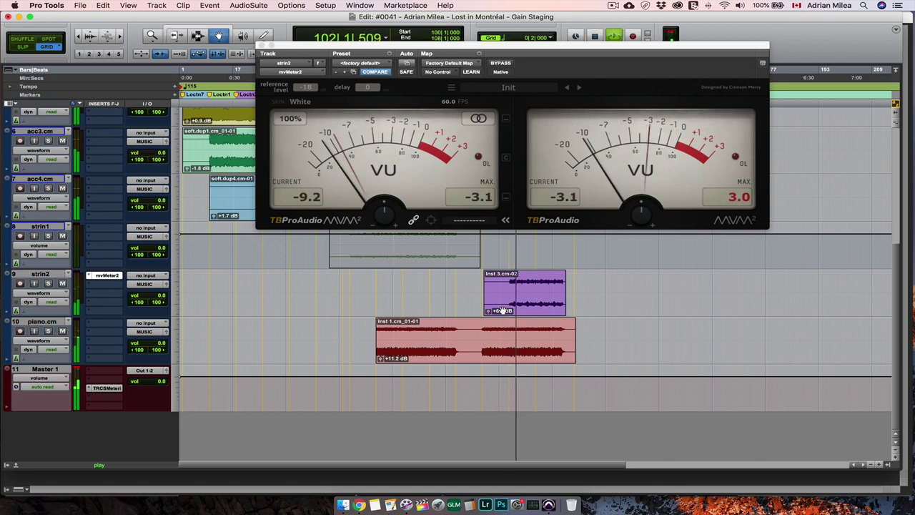
- Move mvMeter2 onto the piano track, set the piano clip's gain to +9.5 dB while soloed, and unsolo the track
drag(108, 275, 110, 324)
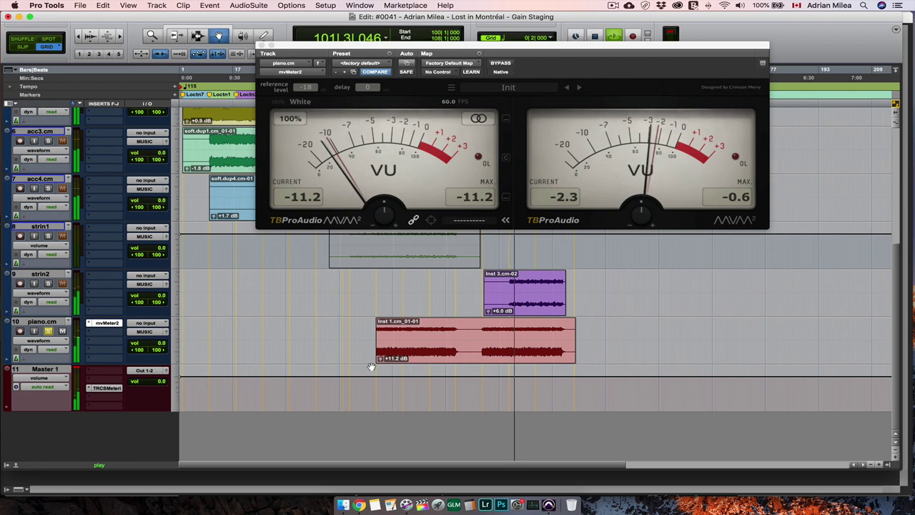
drag(380, 358, 381, 363)
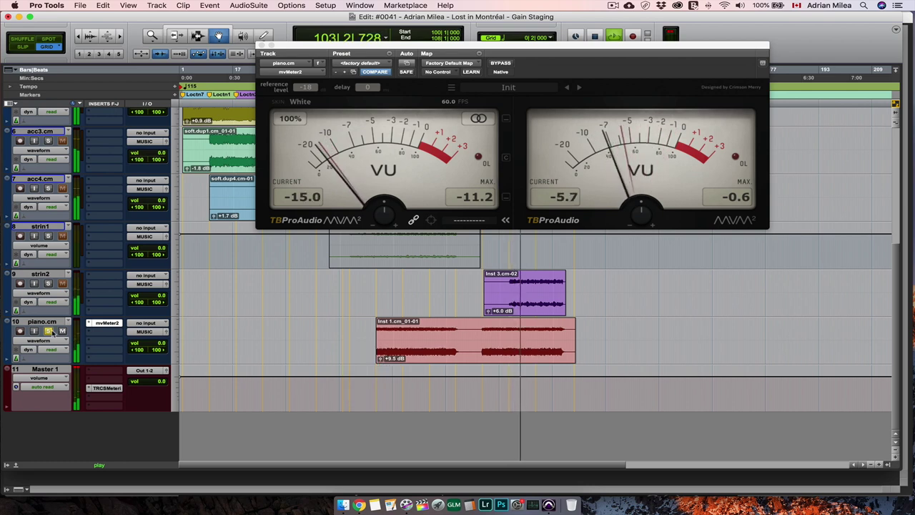
click(48, 330)
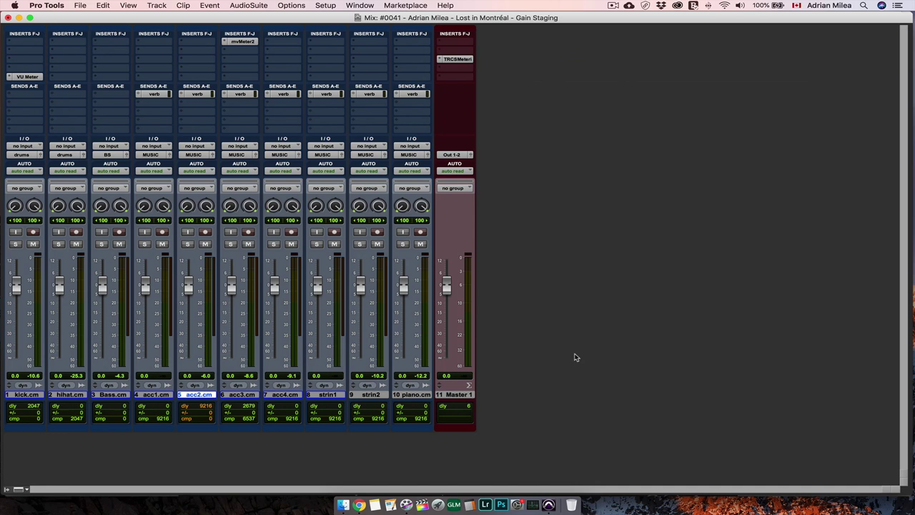
key(space)
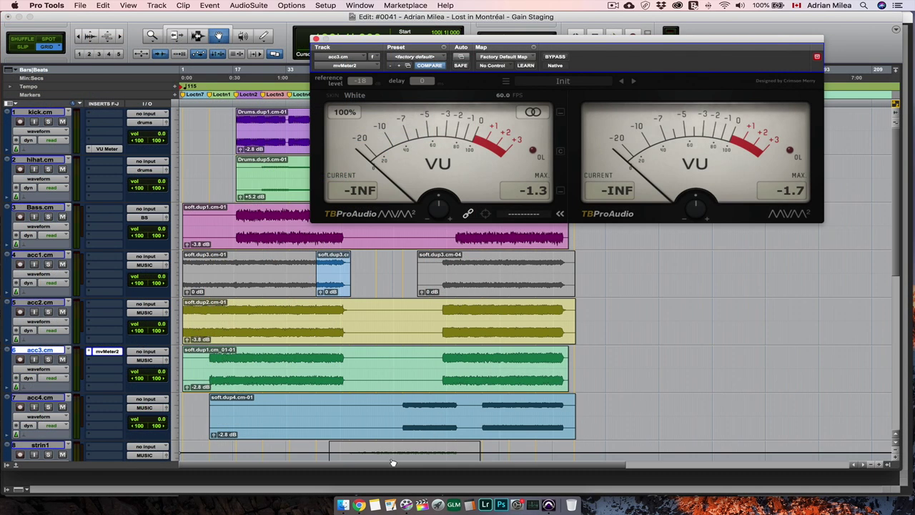
- Switch to Chrome and view the adoriany.com/free-tips page with the free mixing and mastering guide
click(359, 505)
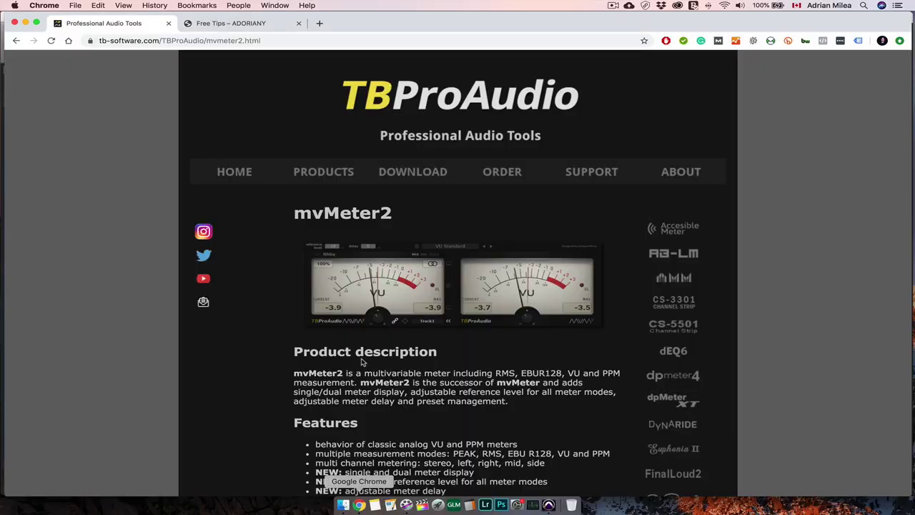
click(252, 26)
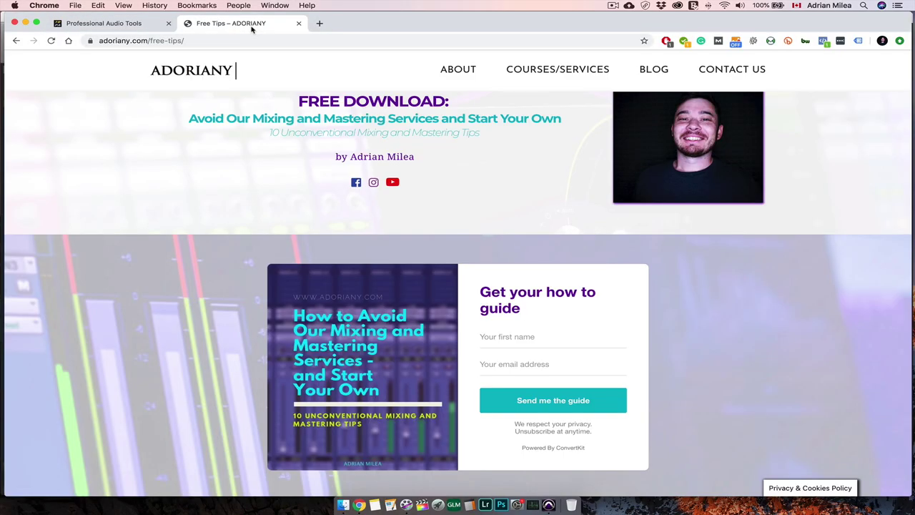
click(199, 40)
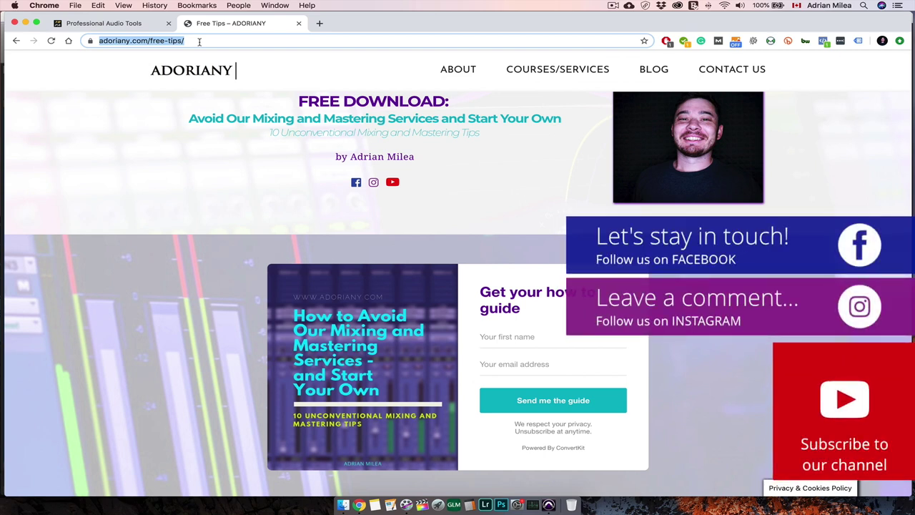
scroll(198, 172, up, 1)
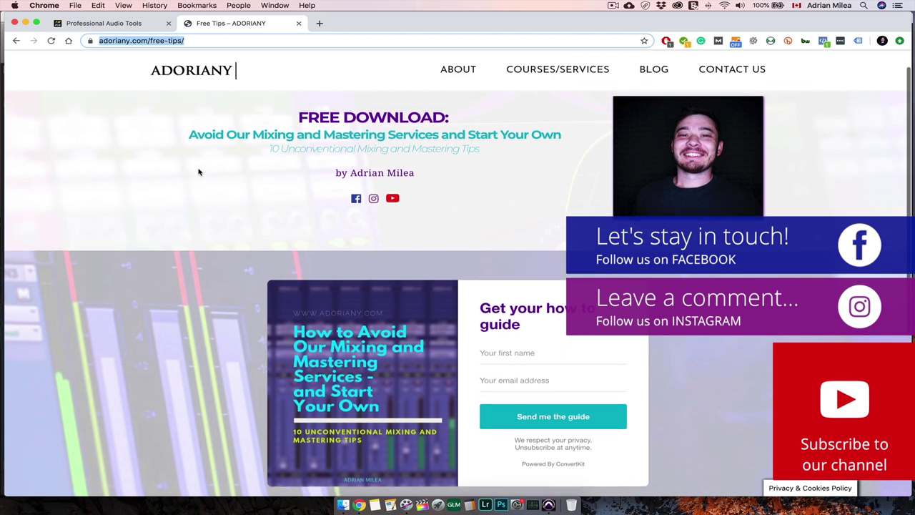